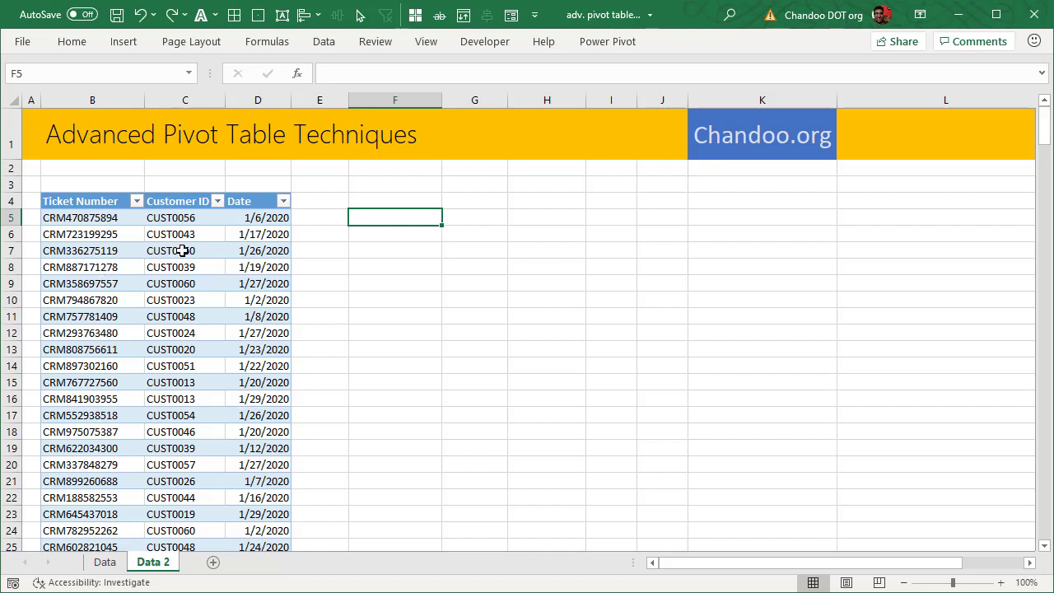
Step: Sort the tickets table by Customer ID from A to Z and look over the repeated customer entries
left_click(120, 220)
left_click(200, 219)
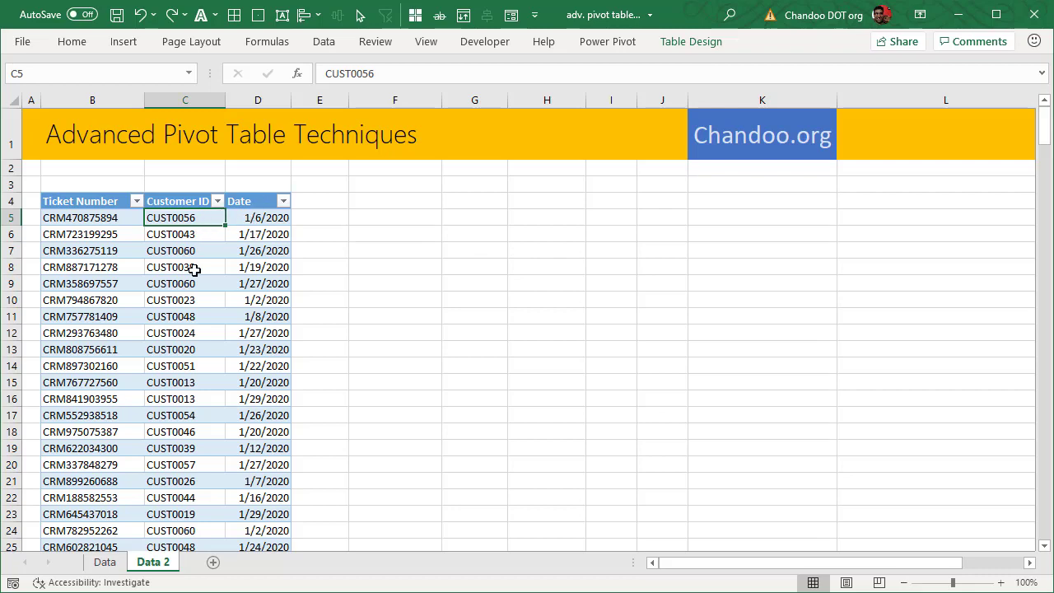
scroll(193, 380, "down", 6)
scroll(193, 380, "up", 6)
left_click(217, 200)
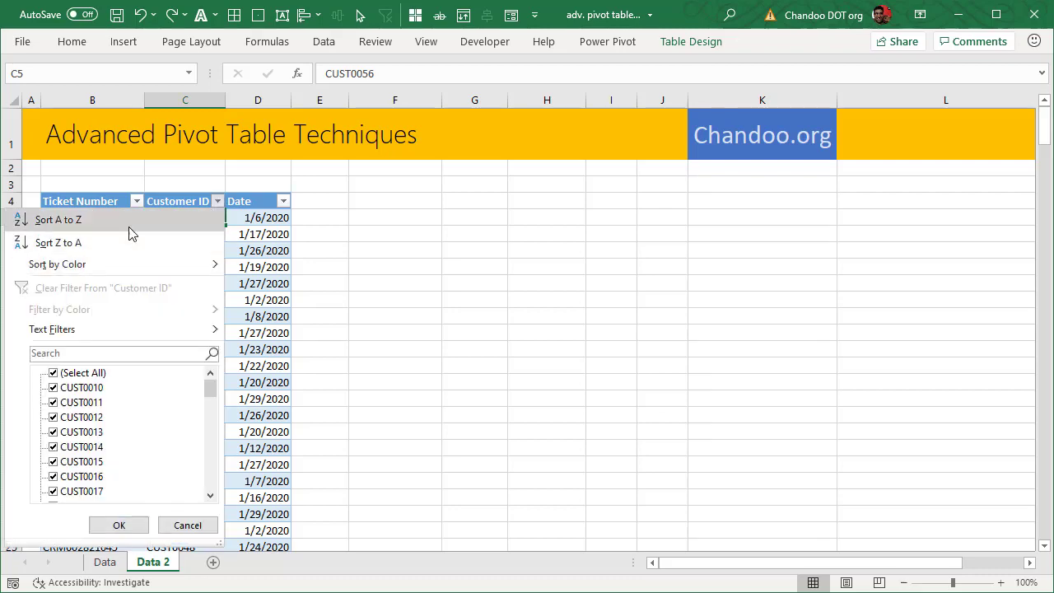
left_click(61, 219)
left_click_drag(196, 299, 194, 217)
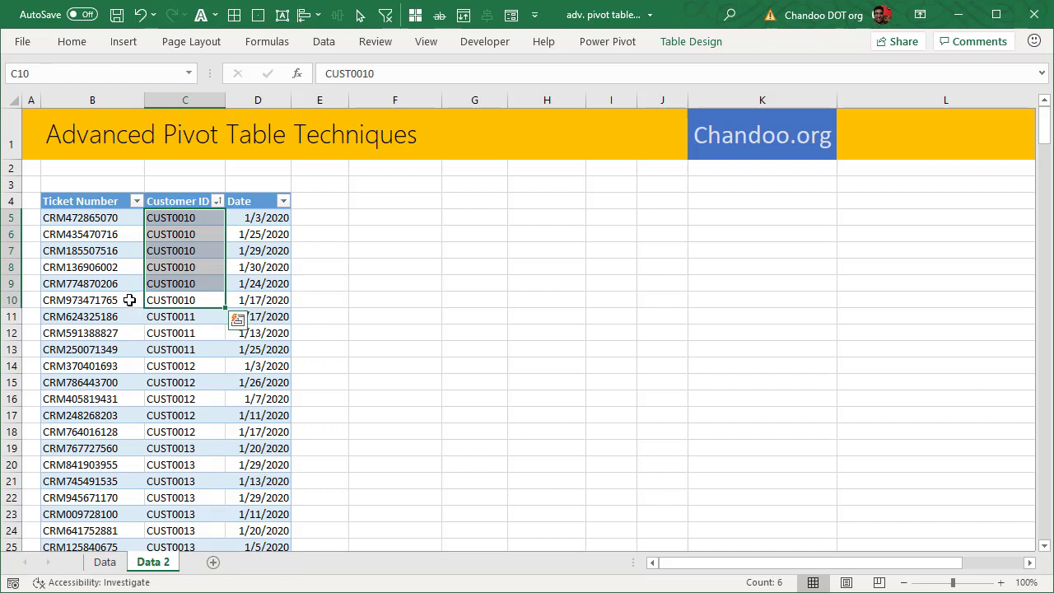
left_click_drag(205, 316, 209, 434)
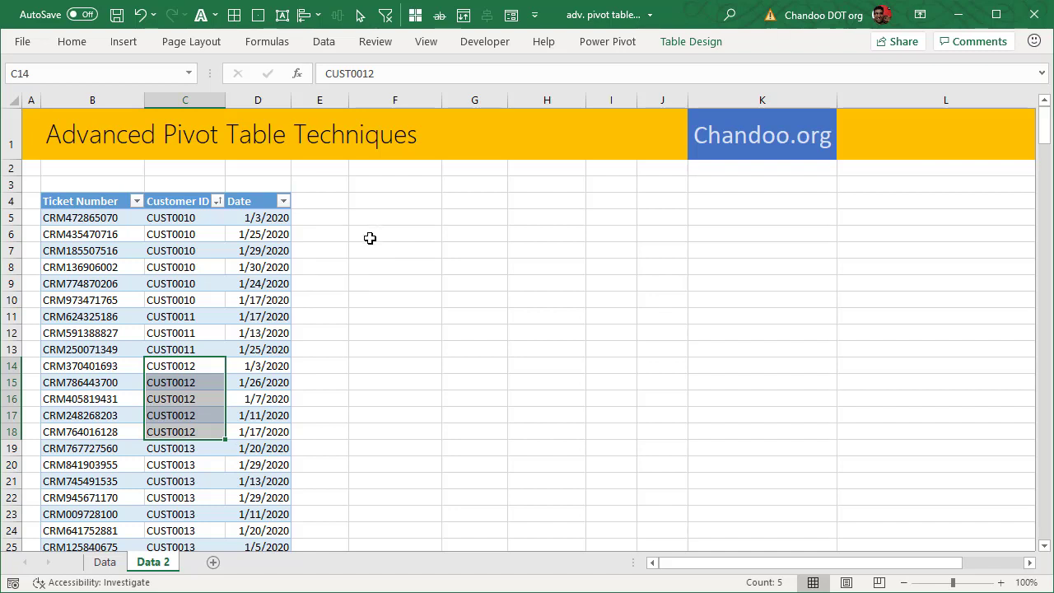
Step: Create a regular pivot table from the tickets table on a new worksheet
left_click(222, 223)
left_click(124, 41)
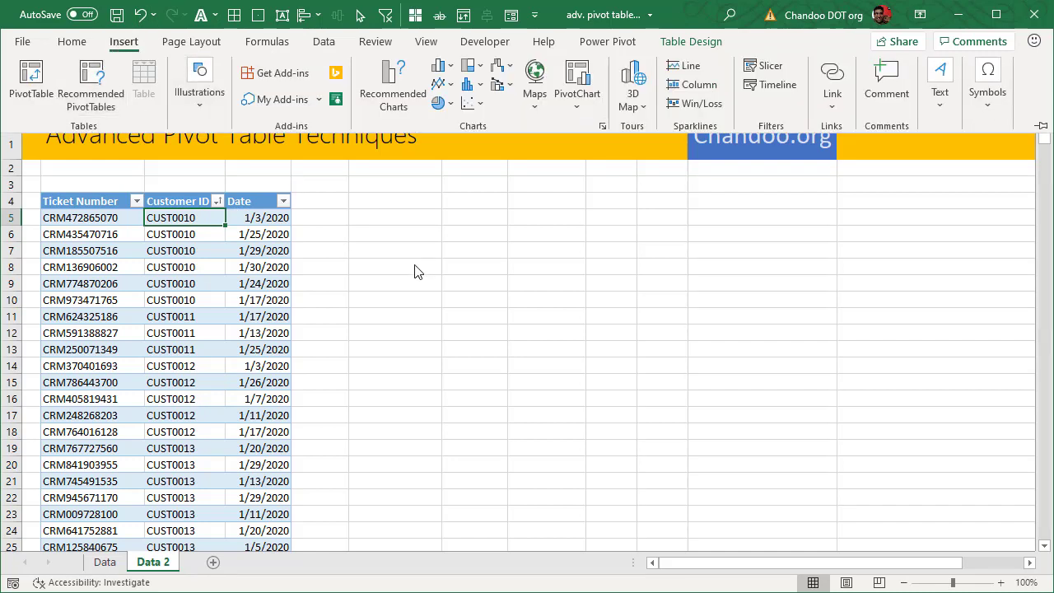
left_click(31, 82)
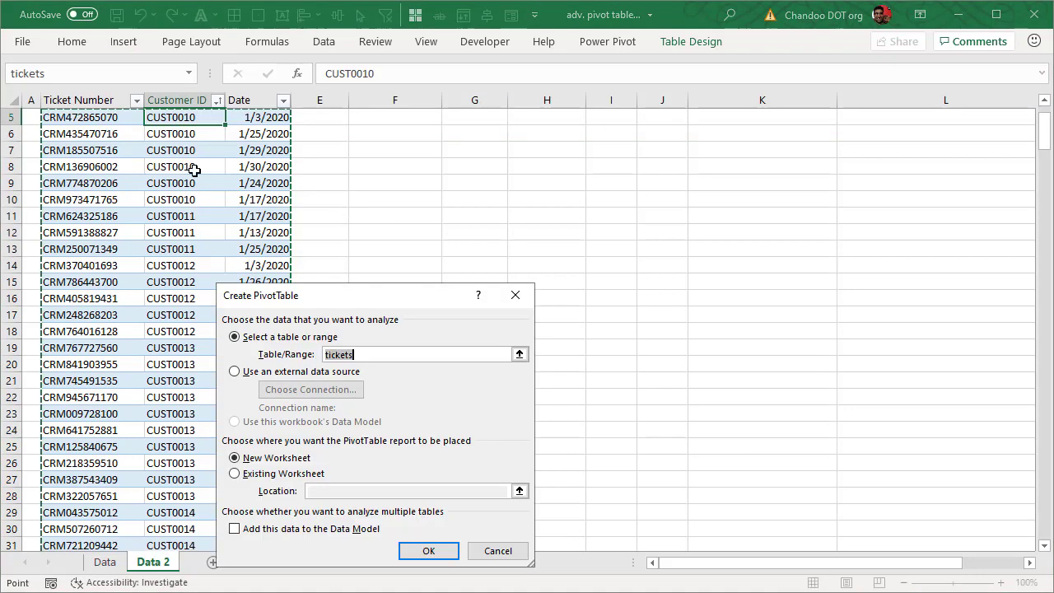
left_click(428, 551)
Step: Place Date in the pivot table's rows and Ticket Number in its values, and review the daily counts
left_click_drag(799, 230, 819, 512)
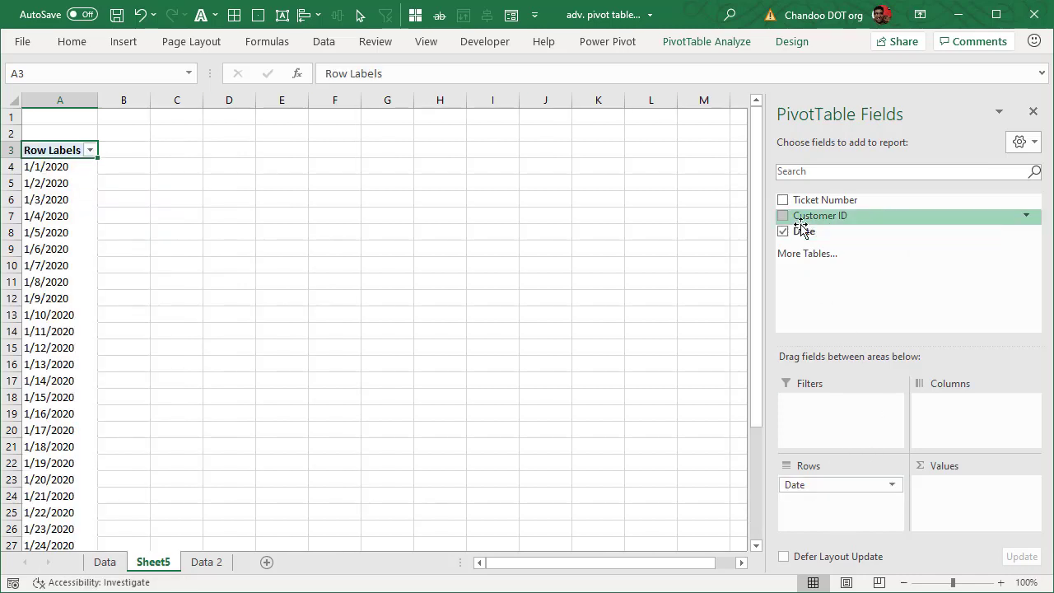
left_click_drag(811, 201, 1001, 508)
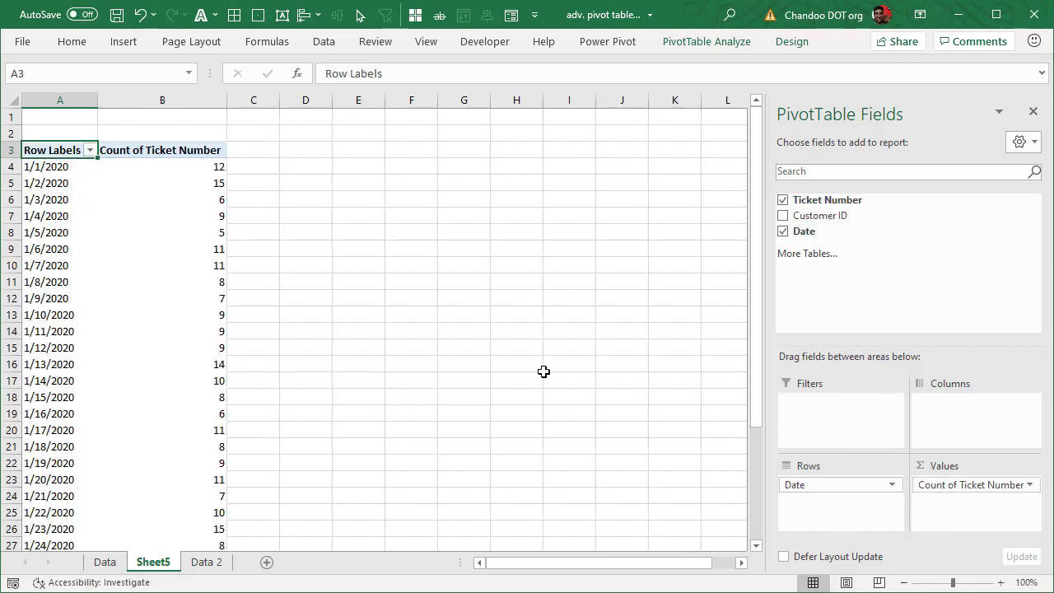
scroll(154, 237, "down", 9)
scroll(150, 242, "up", 9)
scroll(223, 383, "down", 2)
scroll(223, 389, "up", 2)
left_click(205, 168)
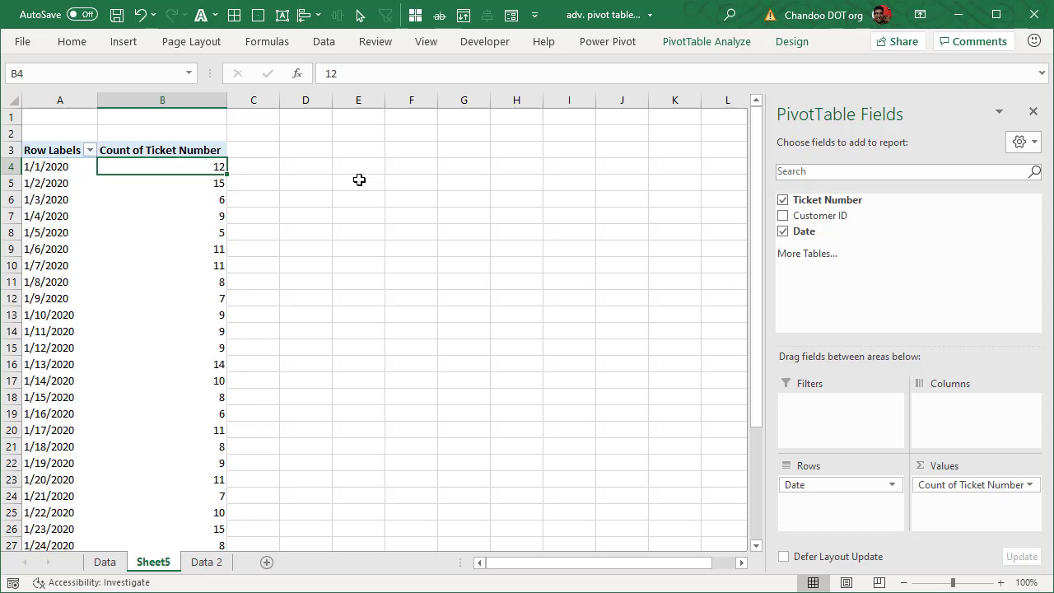
Step: Add Customer ID to the pivot table's values and compare its counts with the ticket counts
left_click_drag(819, 215, 962, 512)
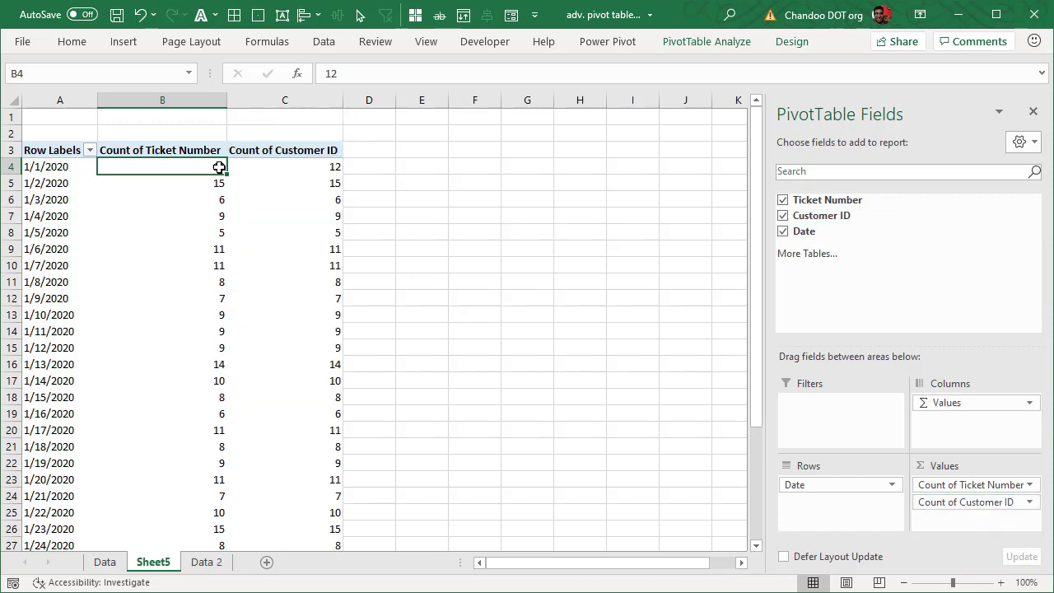
left_click(335, 167)
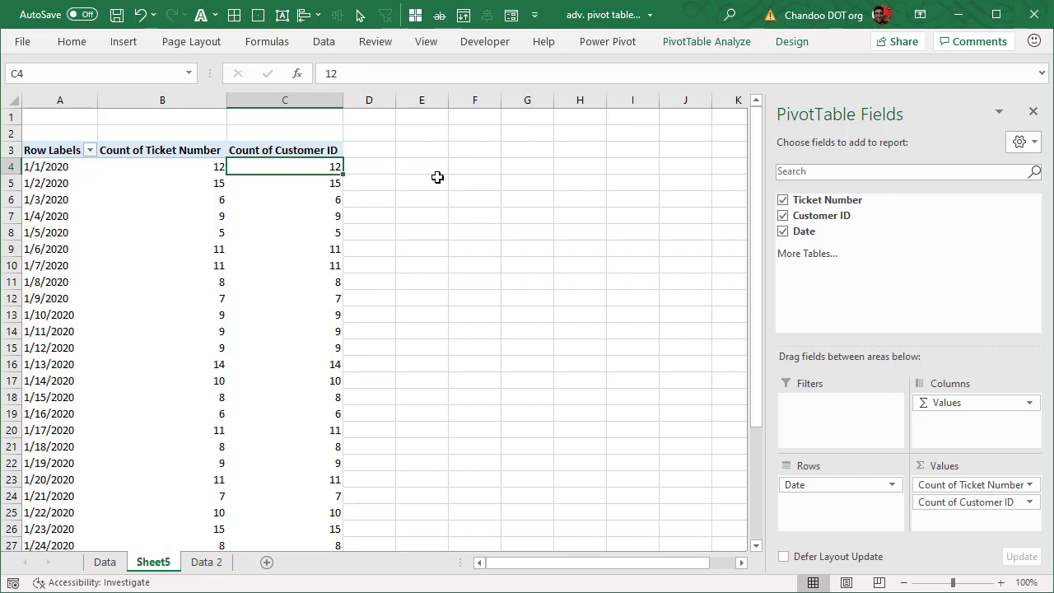
left_click(48, 167)
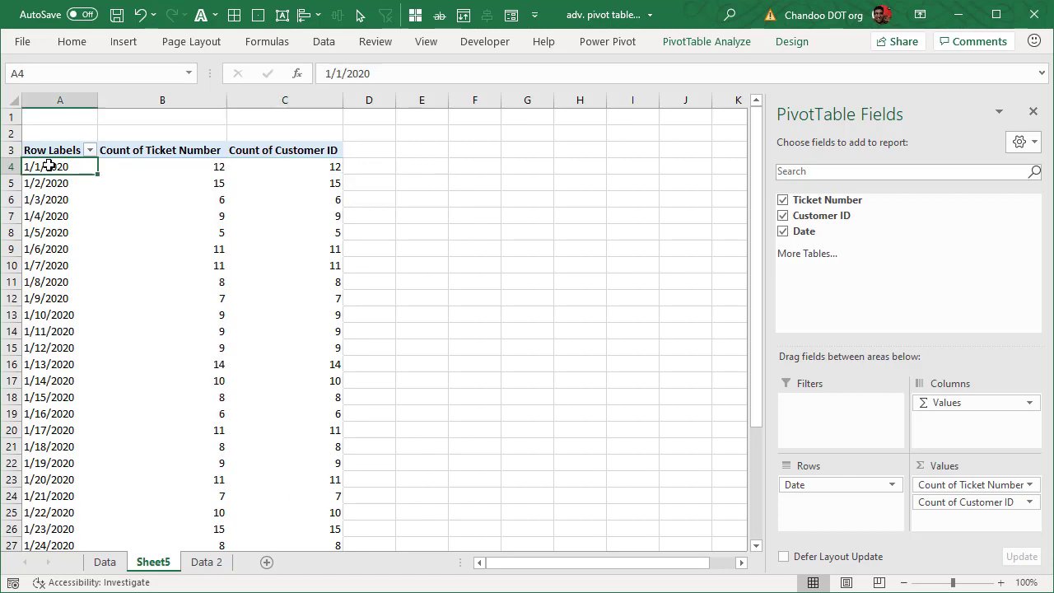
Step: Filter the Date column on the Data 2 sheet to January 1, 2020 and check the customer IDs for repeats
left_click(206, 561)
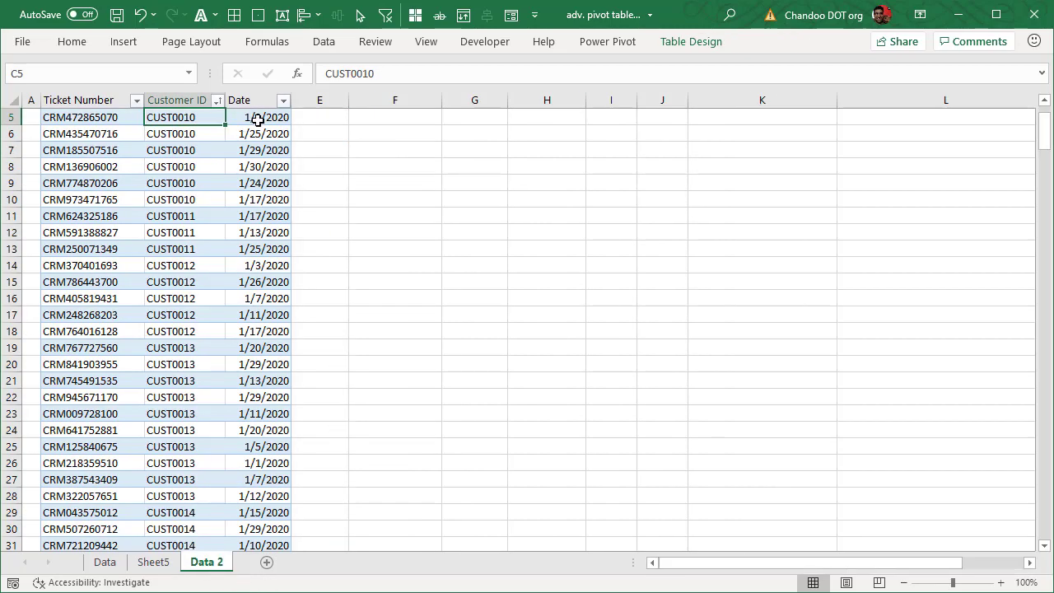
scroll(256, 119, "up", 2)
left_click(282, 201)
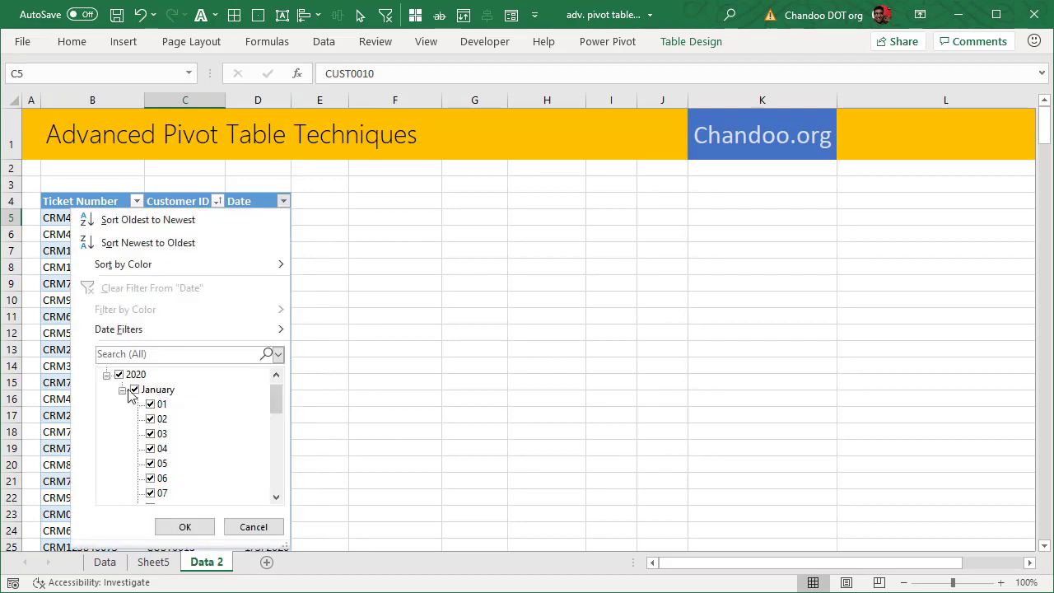
left_click(120, 375)
left_click(159, 405)
left_click(157, 406)
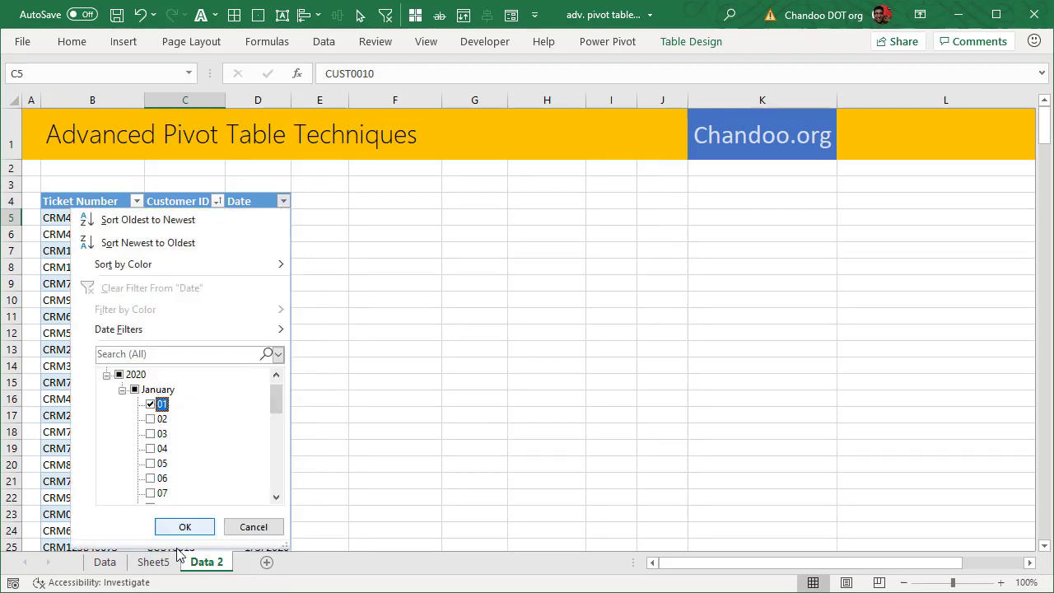
left_click(186, 527)
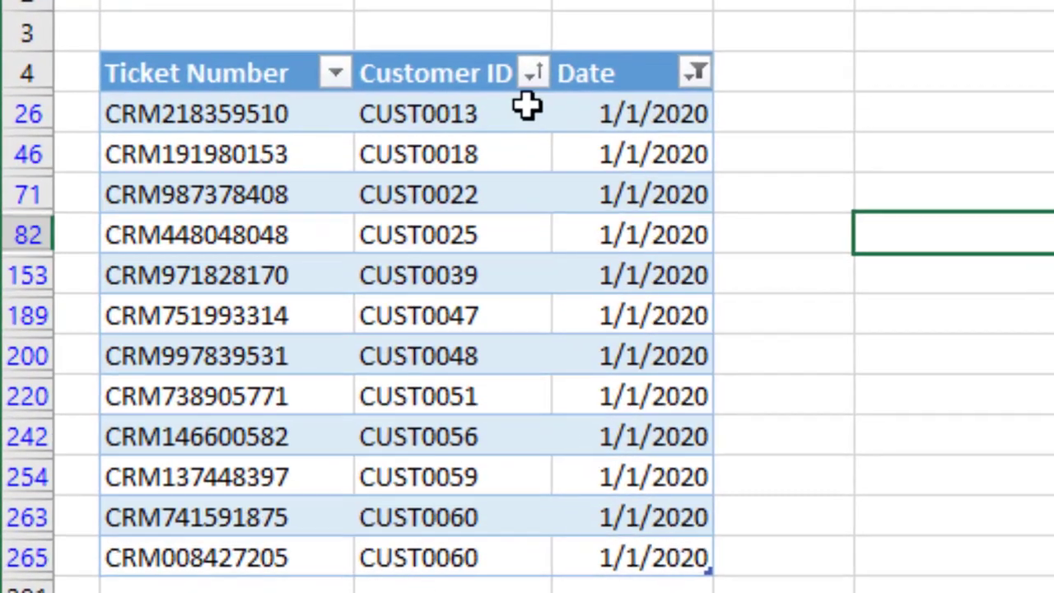
left_click_drag(527, 106, 536, 571)
left_click_drag(504, 521, 513, 558)
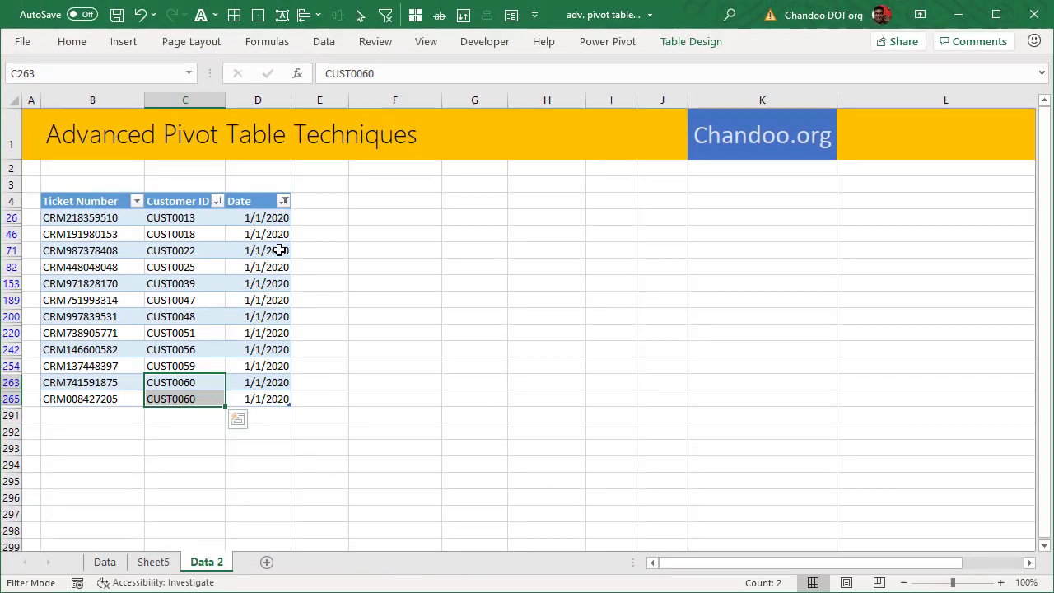
left_click_drag(210, 218, 211, 398)
Step: Change the Date filter to January 2, 2020 only and check which customer IDs repeat
left_click(283, 202)
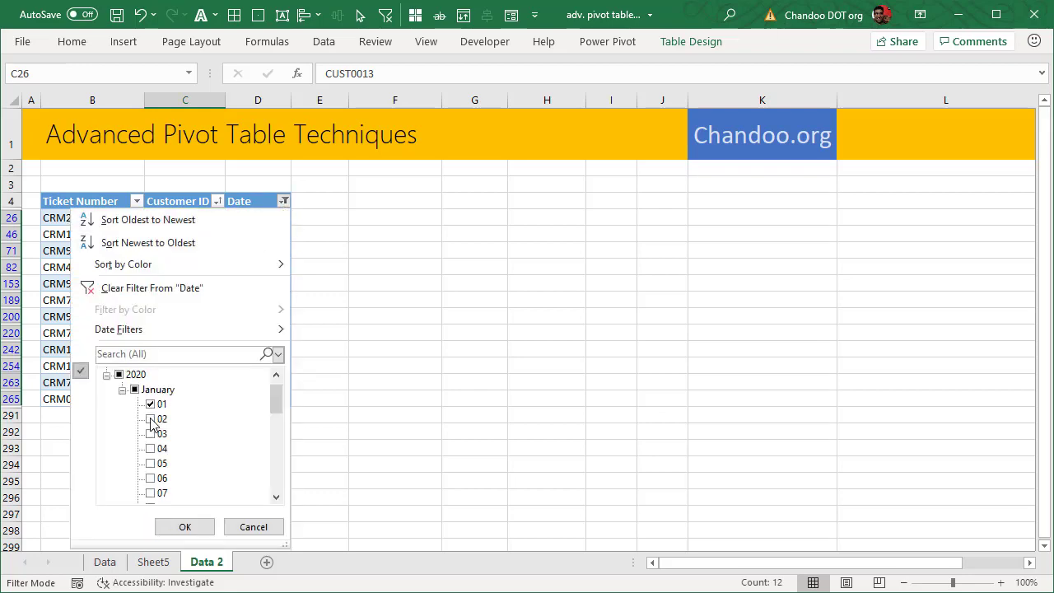
left_click(151, 419)
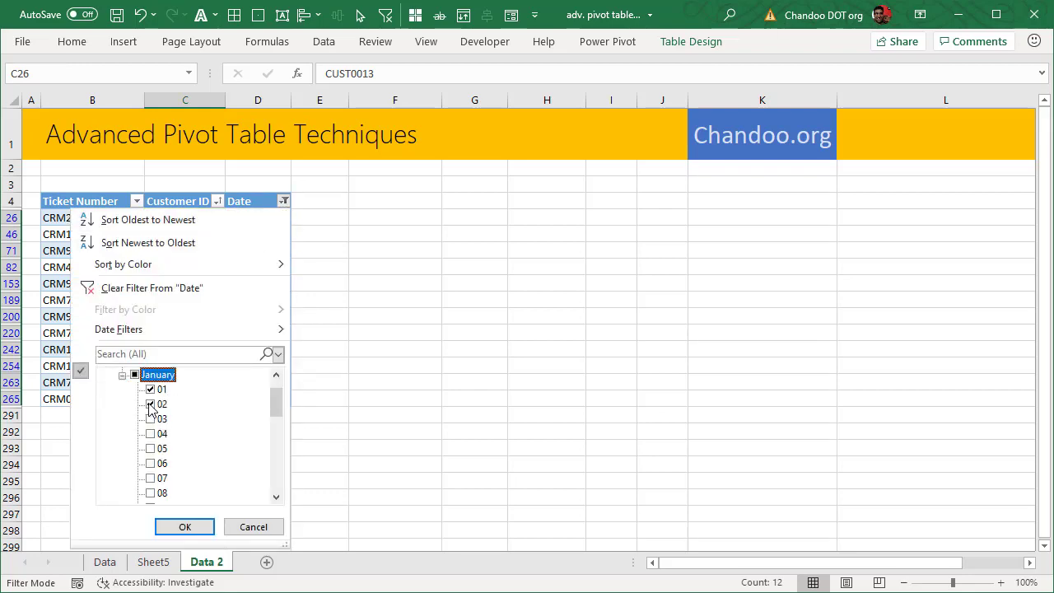
left_click(149, 389)
left_click(184, 527)
left_click(397, 366)
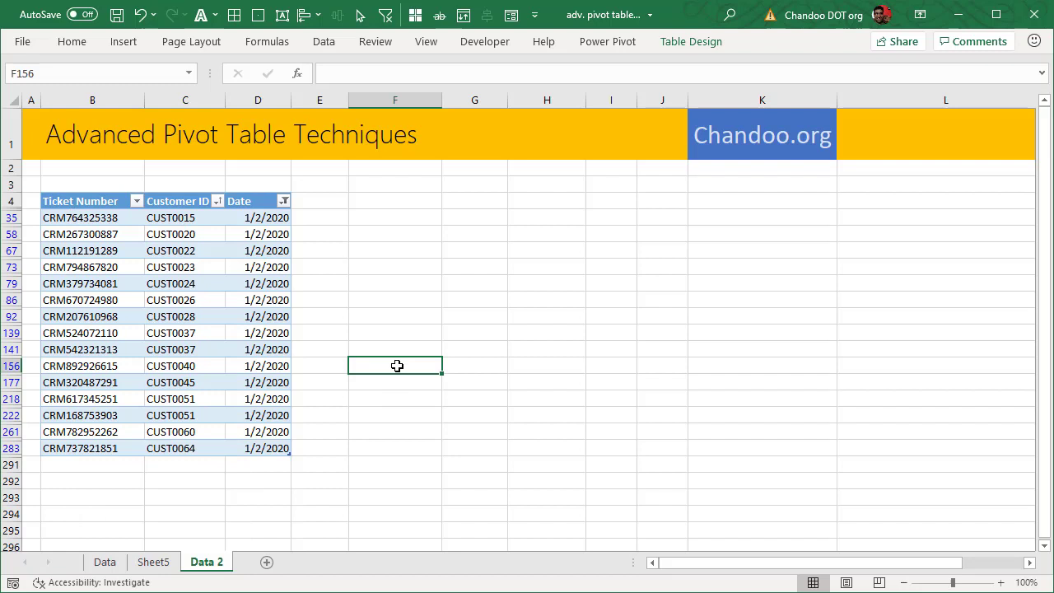
mouse_move(210, 333)
left_mouse_down()
mouse_move(210, 359)
mouse_move(208, 351)
left_mouse_up()
left_click_drag(208, 399, 209, 413)
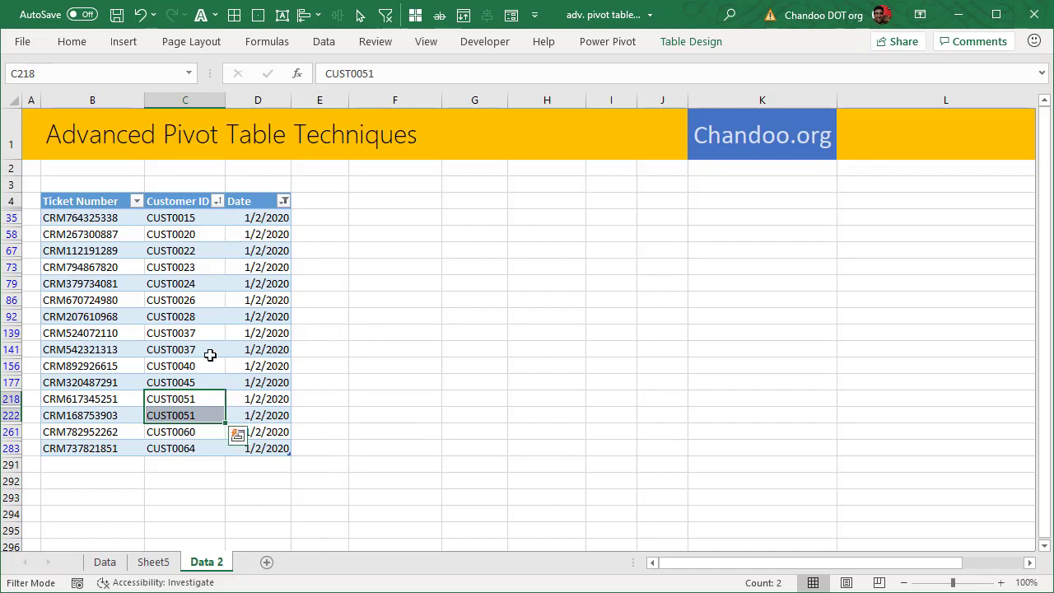
Step: On Sheet5, inspect the value field settings of Count of Customer ID and close them without changes
left_click(154, 562)
left_click(242, 216)
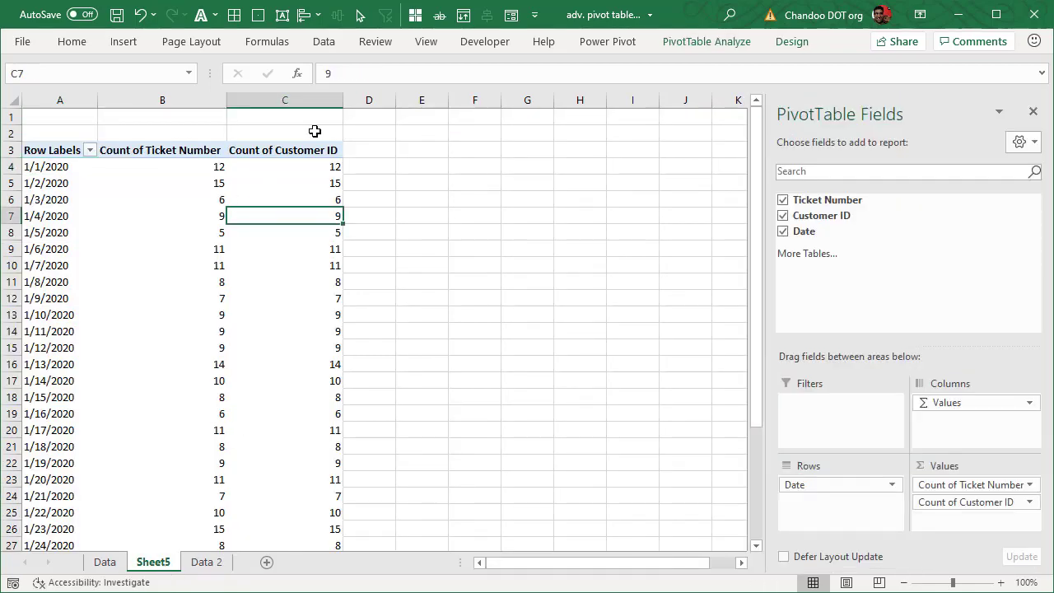
right_click(313, 167)
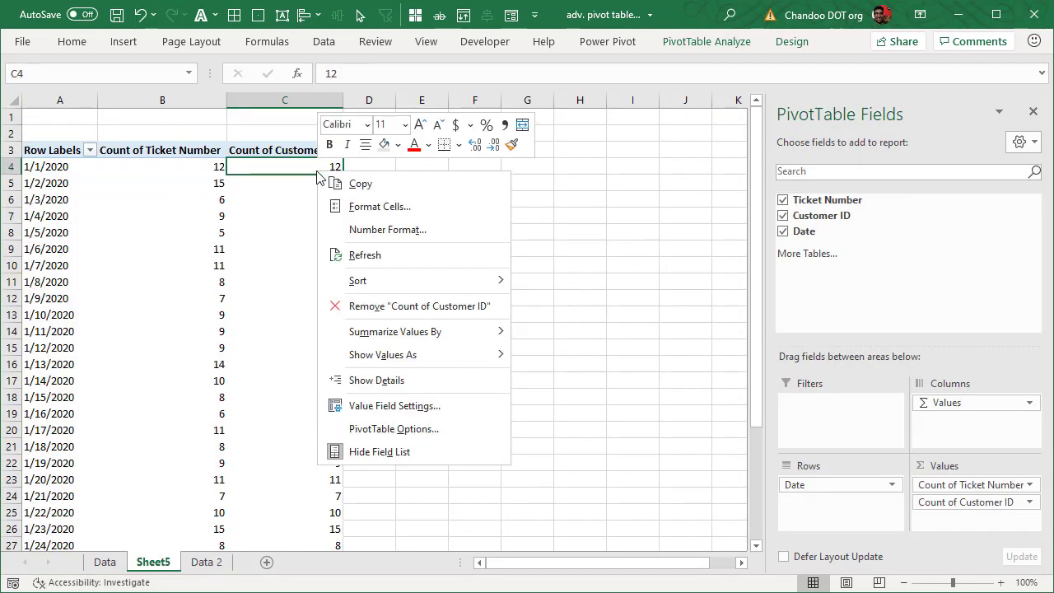
left_click(437, 407)
mouse_move(463, 424)
left_mouse_down()
mouse_move(464, 450)
mouse_move(461, 416)
left_mouse_up()
left_click(551, 502)
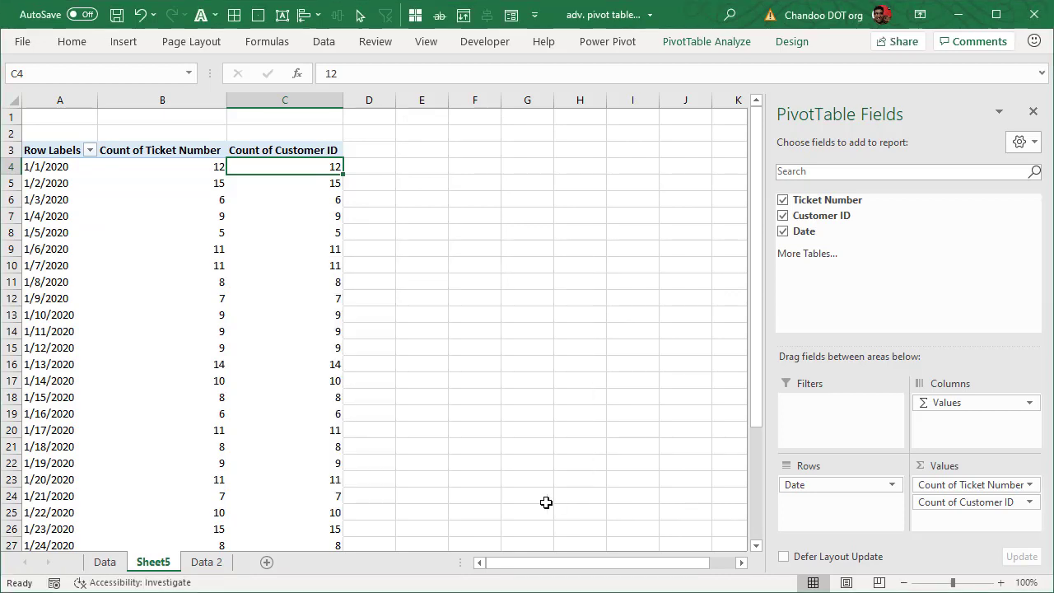
Step: Delete the Sheet5 worksheet containing the regular pivot table
right_click(152, 563)
left_click(214, 360)
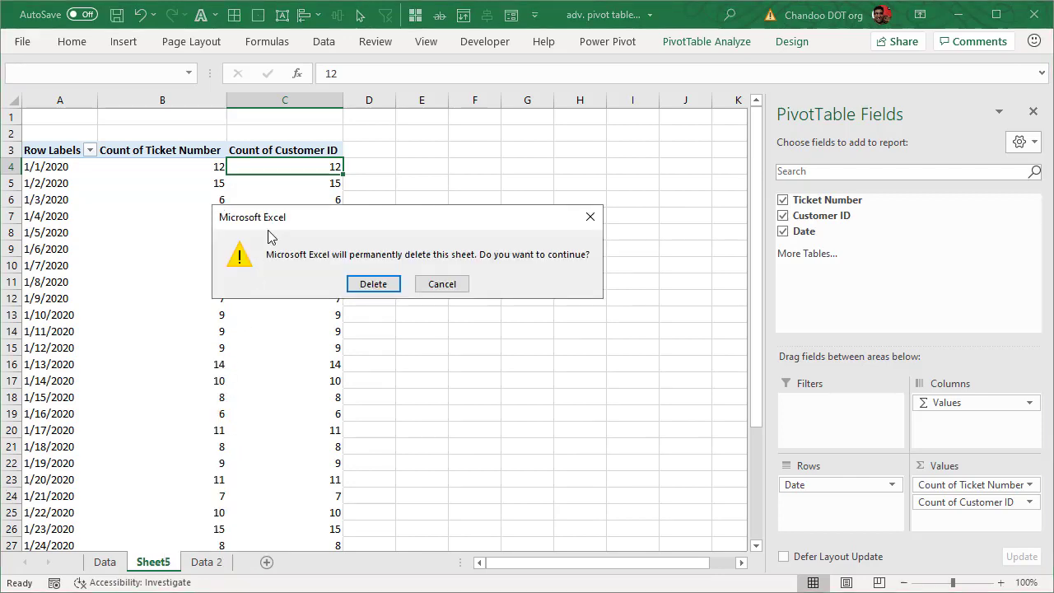
left_click(375, 283)
Step: Clear the Date filter from the tickets table on the Data 2 sheet
left_click_drag(263, 299, 263, 283)
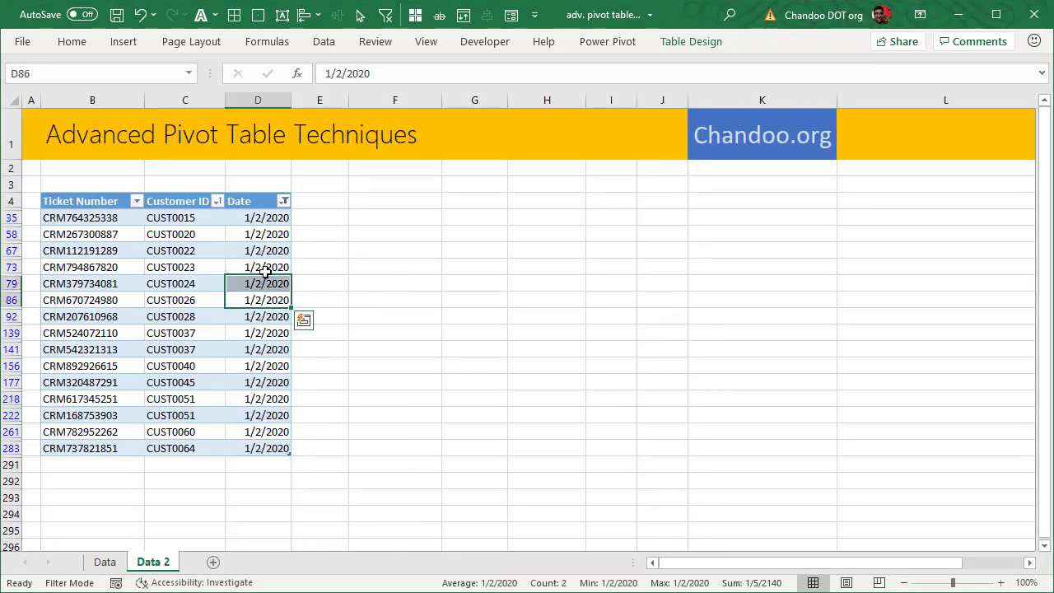
left_click(283, 200)
key("Escape")
key("ctrl+z")
Step: Create a pivot table from the tickets table on a new worksheet, adding the data to the Data Model
left_click(148, 235)
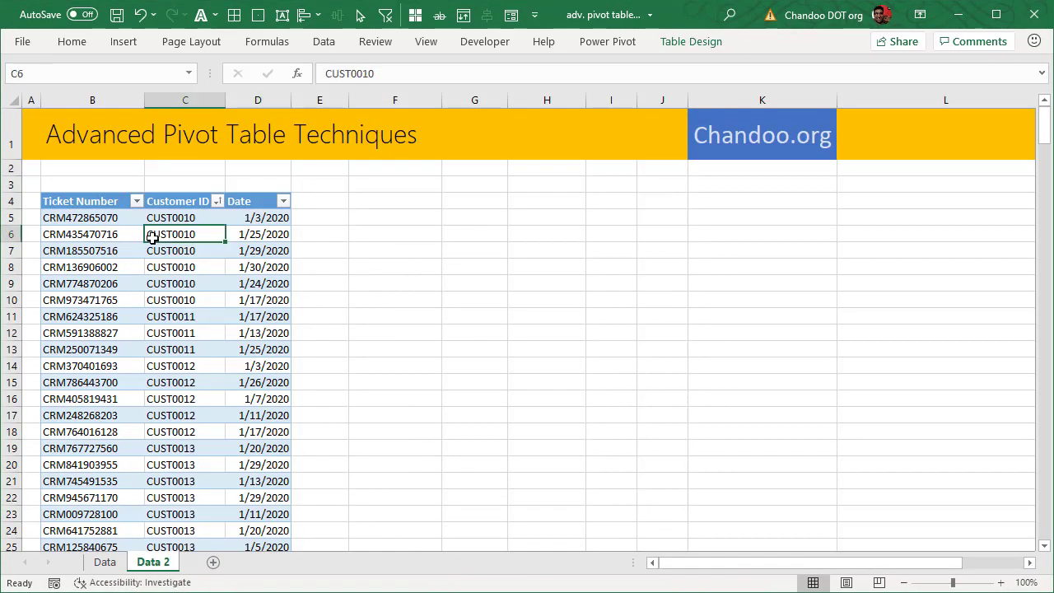
left_click(124, 41)
left_click(31, 82)
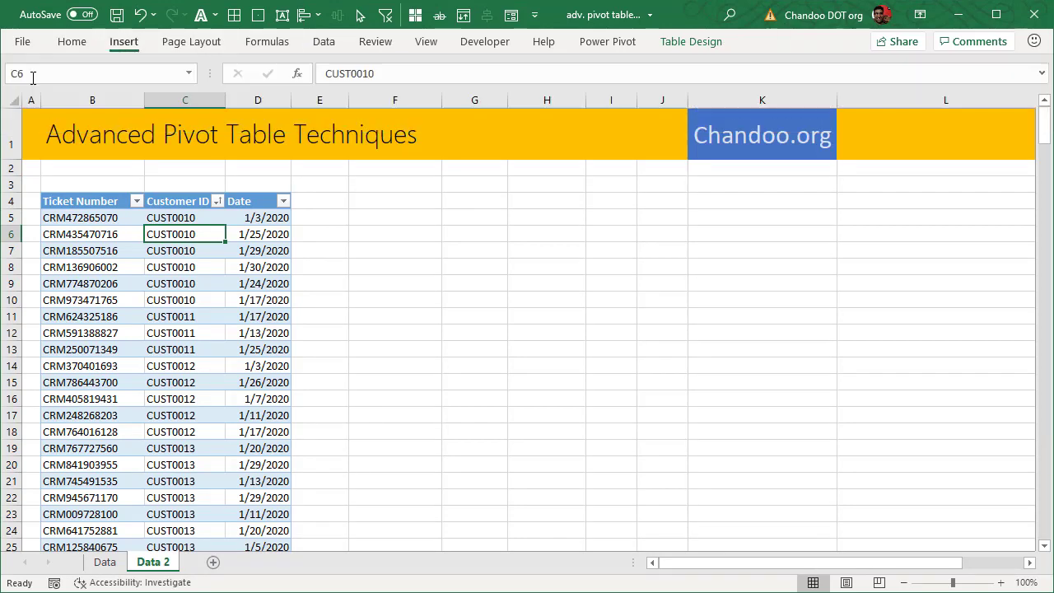
left_click_drag(409, 158, 414, 148)
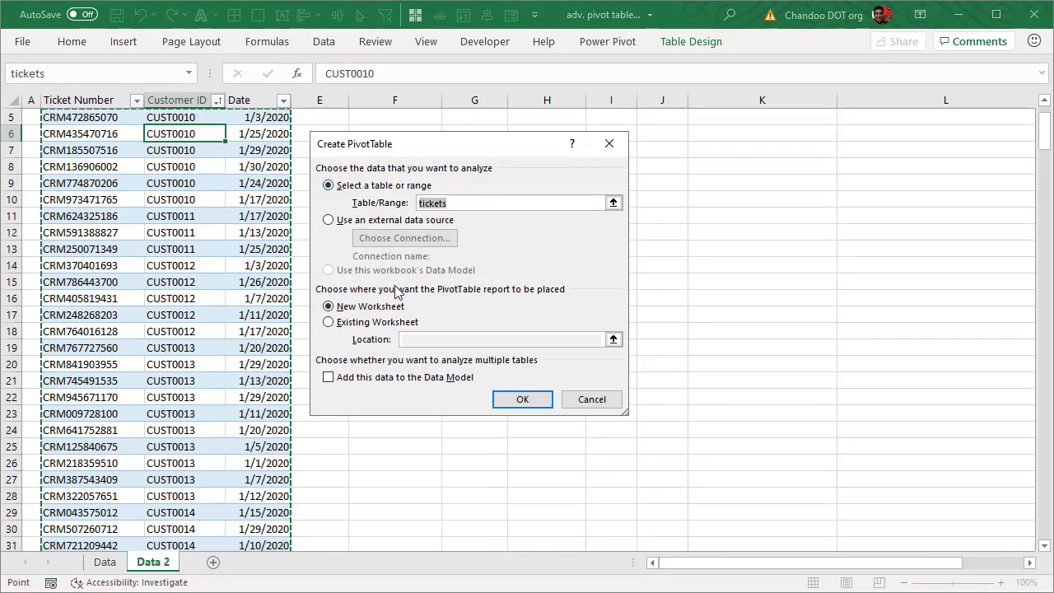
left_click(386, 379)
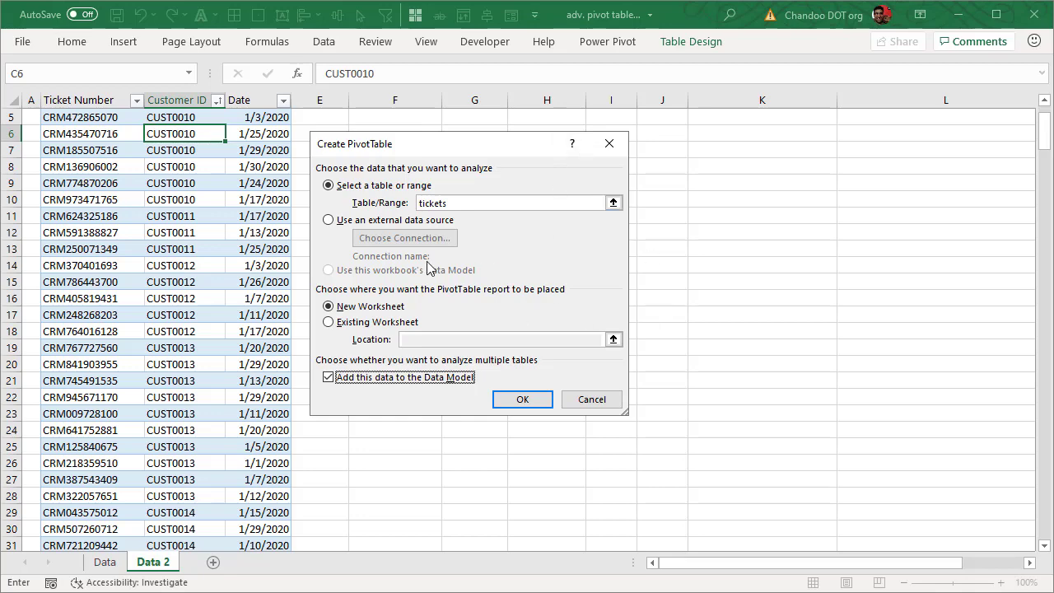
left_click(514, 402)
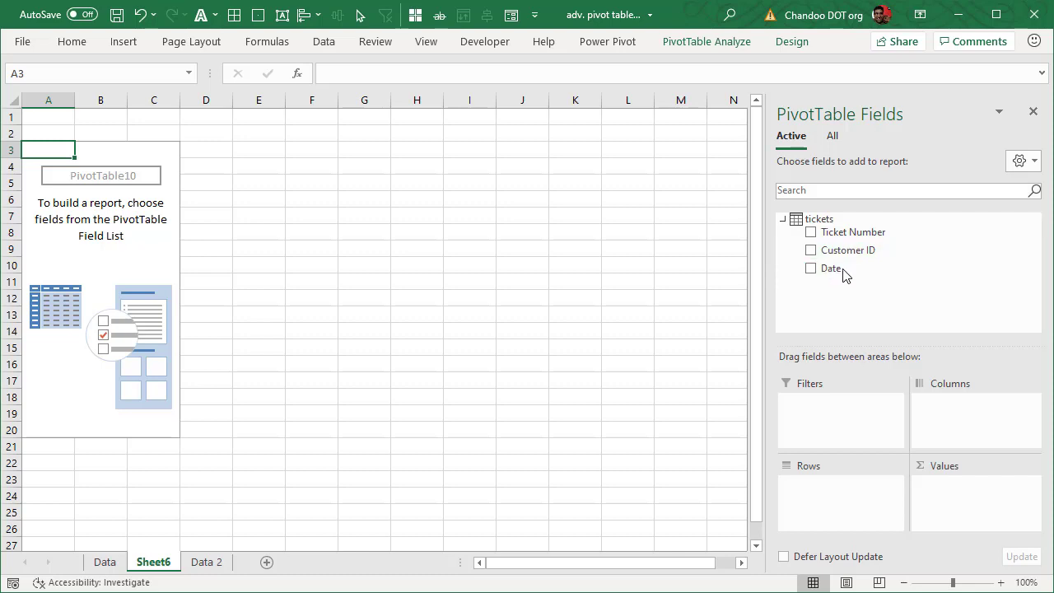
Step: Place Date in the pivot table's rows, and Ticket Number and Customer ID in its values
left_click_drag(832, 267, 823, 504)
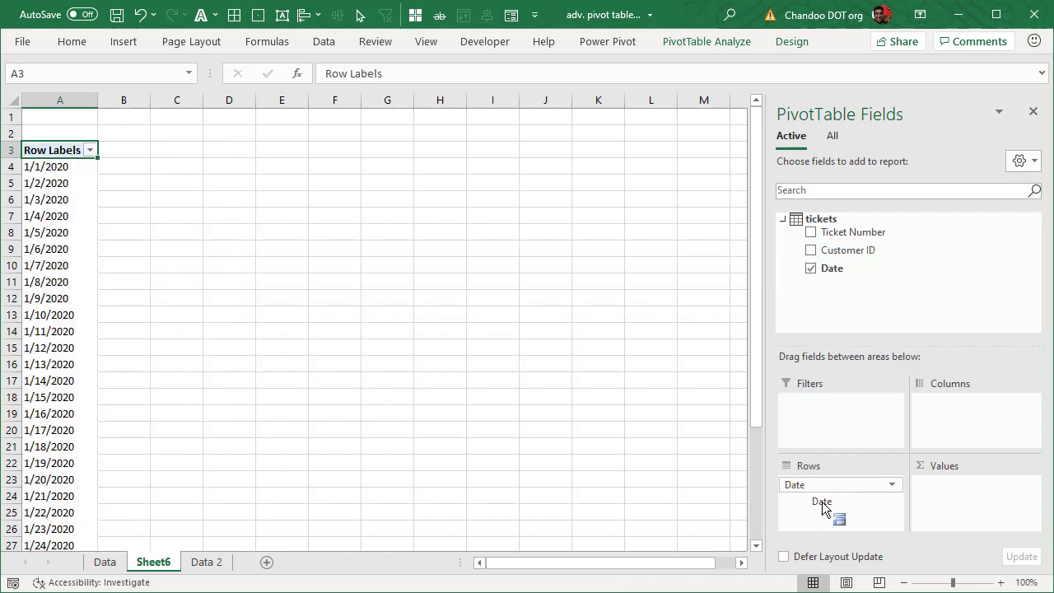
left_click_drag(856, 231, 966, 502)
left_click_drag(832, 249, 964, 503)
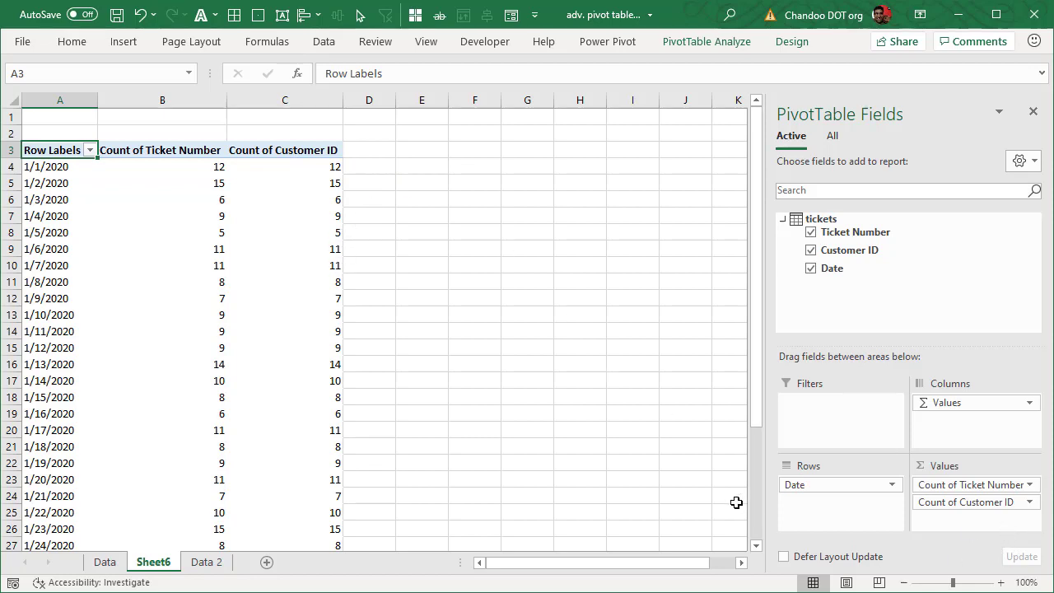
Step: Summarize the pivot table's Customer ID values by Distinct Count instead of Count
right_click(317, 170)
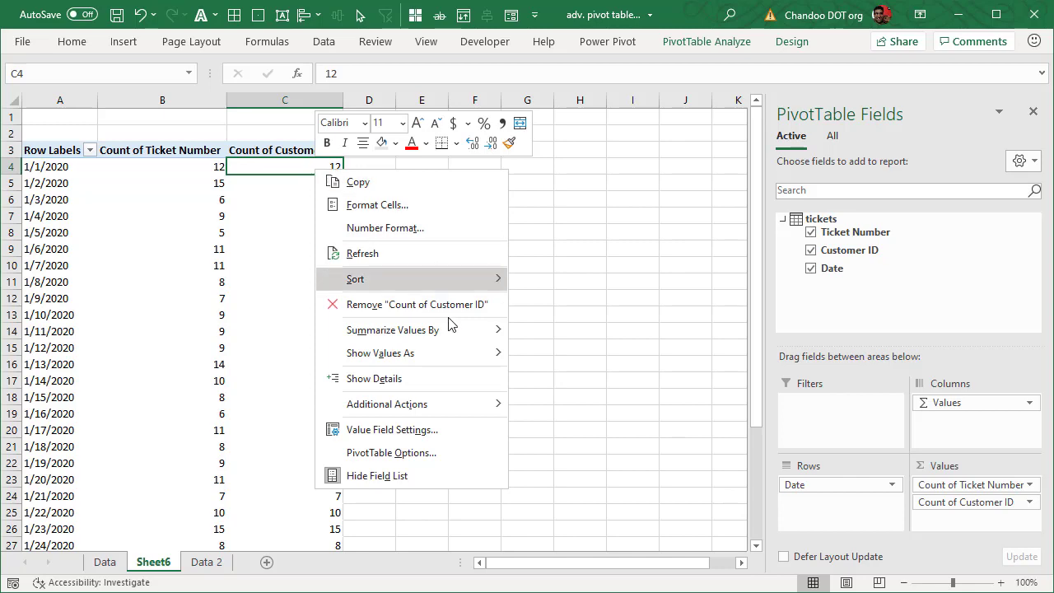
mouse_move(477, 329)
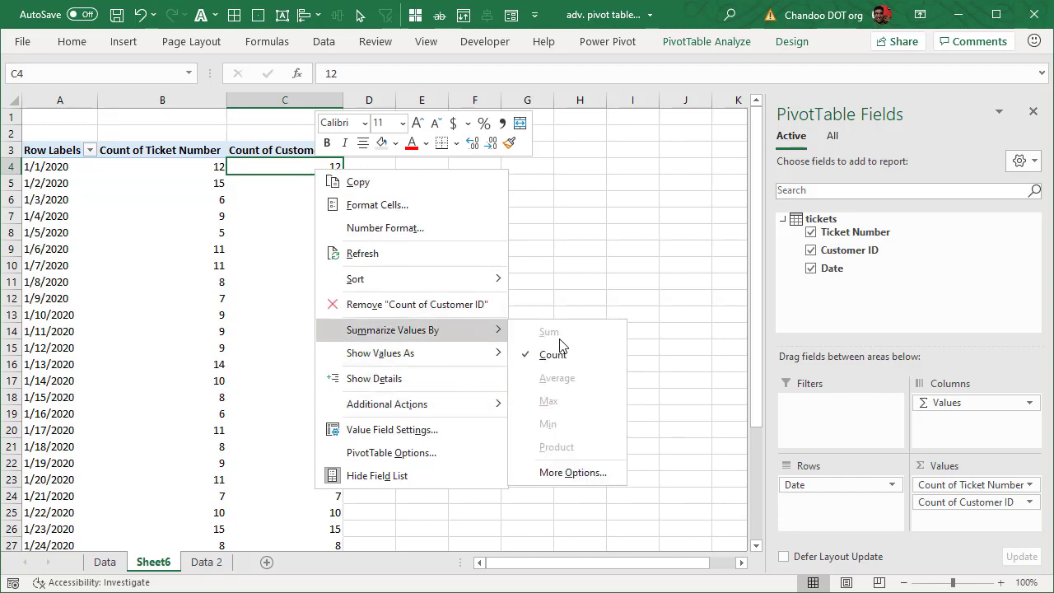
left_click(568, 474)
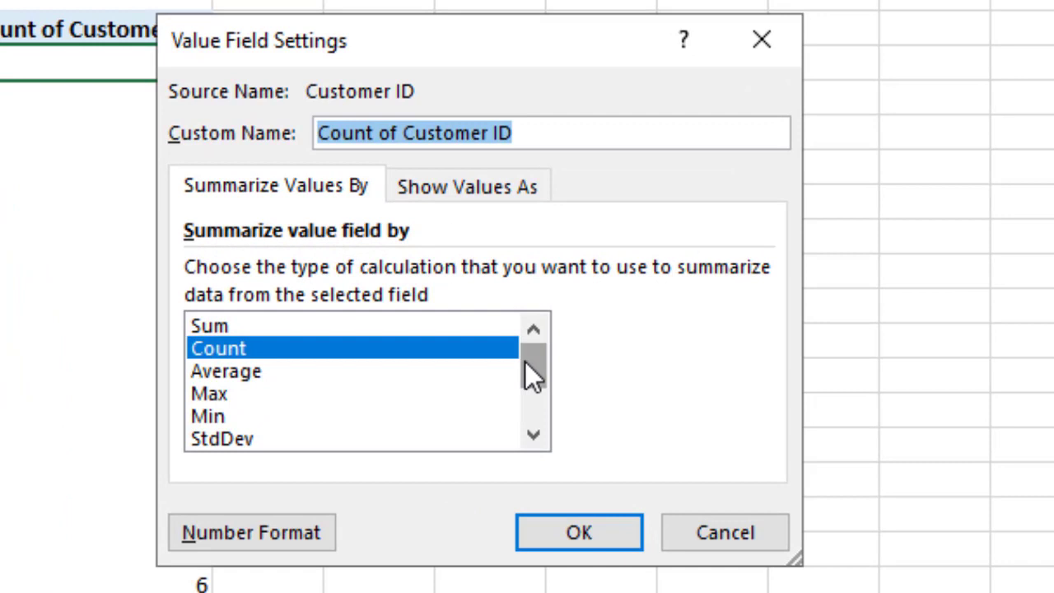
left_click_drag(534, 375, 535, 442)
left_click(281, 440)
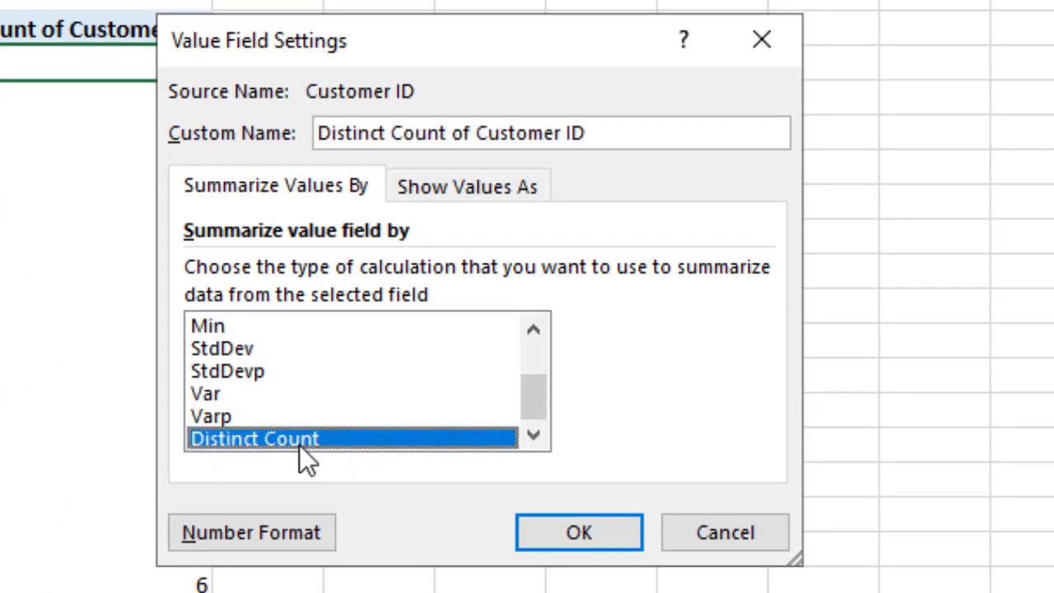
left_click_drag(614, 50, 678, 63)
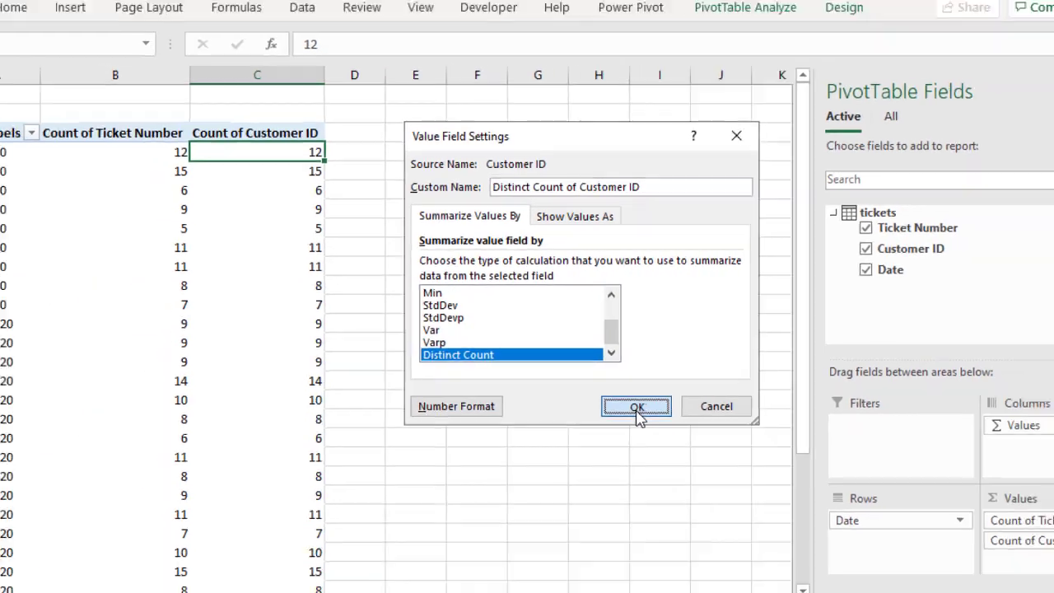
left_click(763, 519)
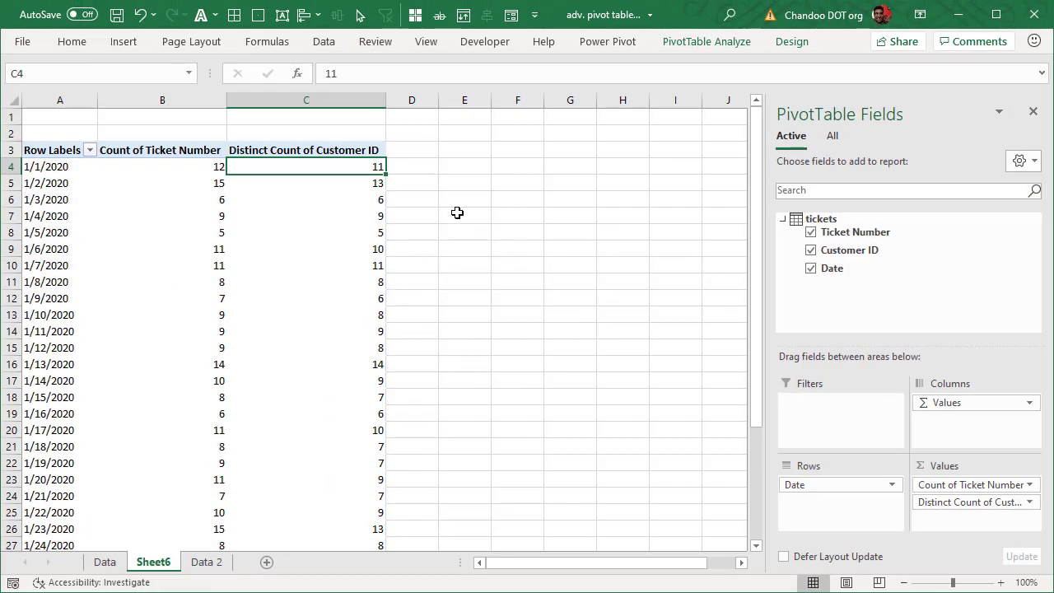
Step: Examine the pivot table's grand totals for the ticket count and the distinct customer count
left_click(375, 183)
scroll(466, 238, "down", 8)
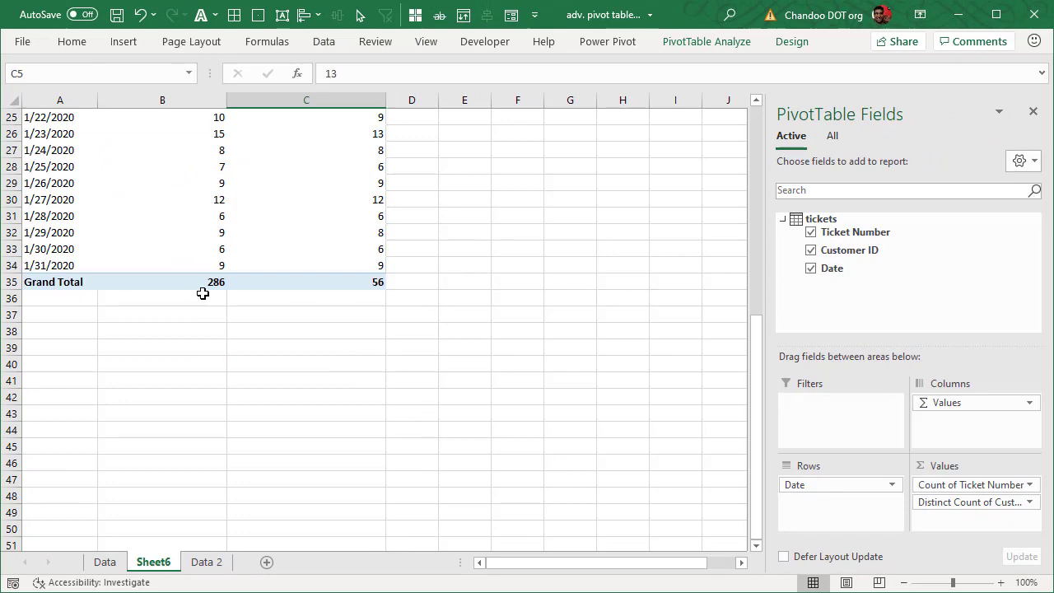
left_click(204, 284)
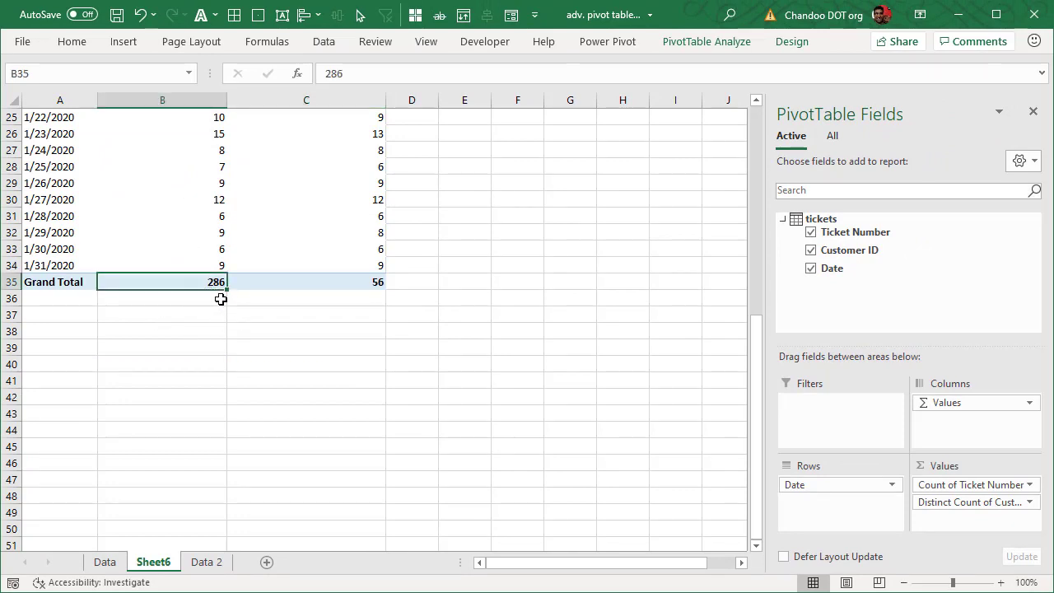
left_click(379, 282)
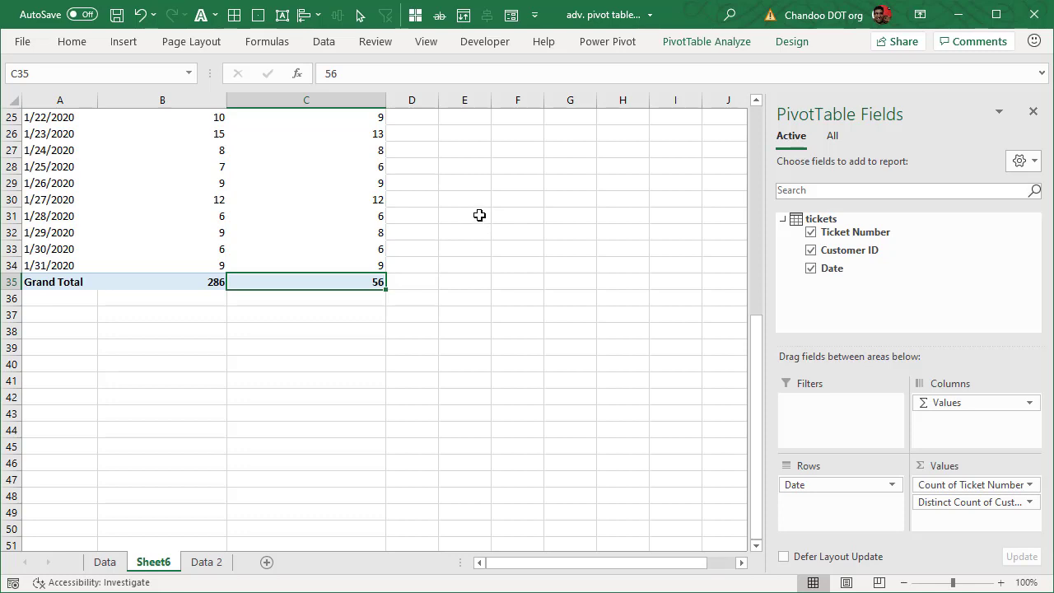
scroll(480, 215, "up", 1)
scroll(479, 217, "up", 7)
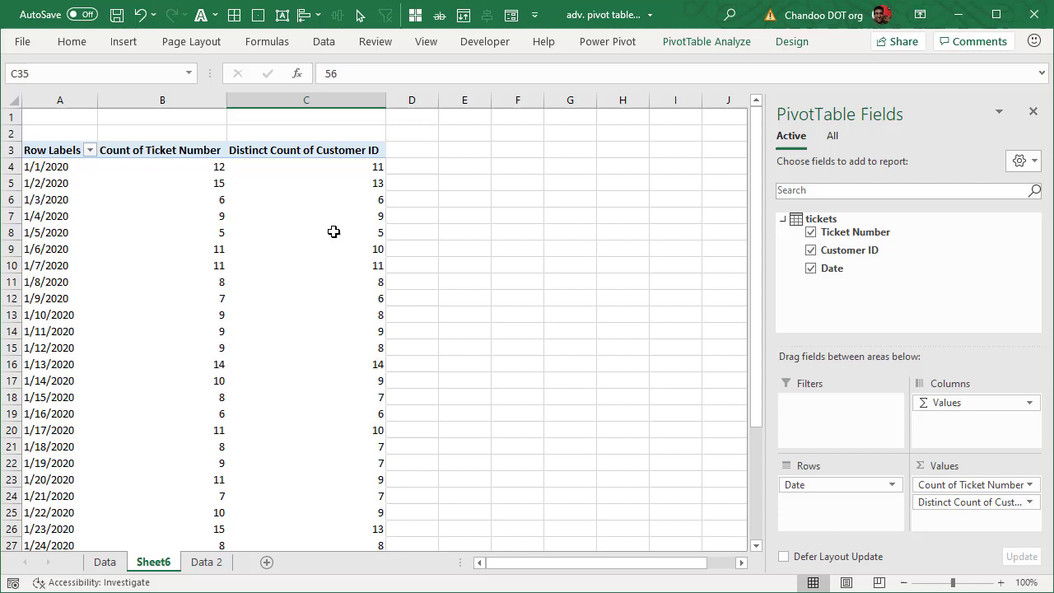
Step: Review the calculation types available for summarizing the Customer ID value field, and close the settings without changes
mouse_move(324, 201)
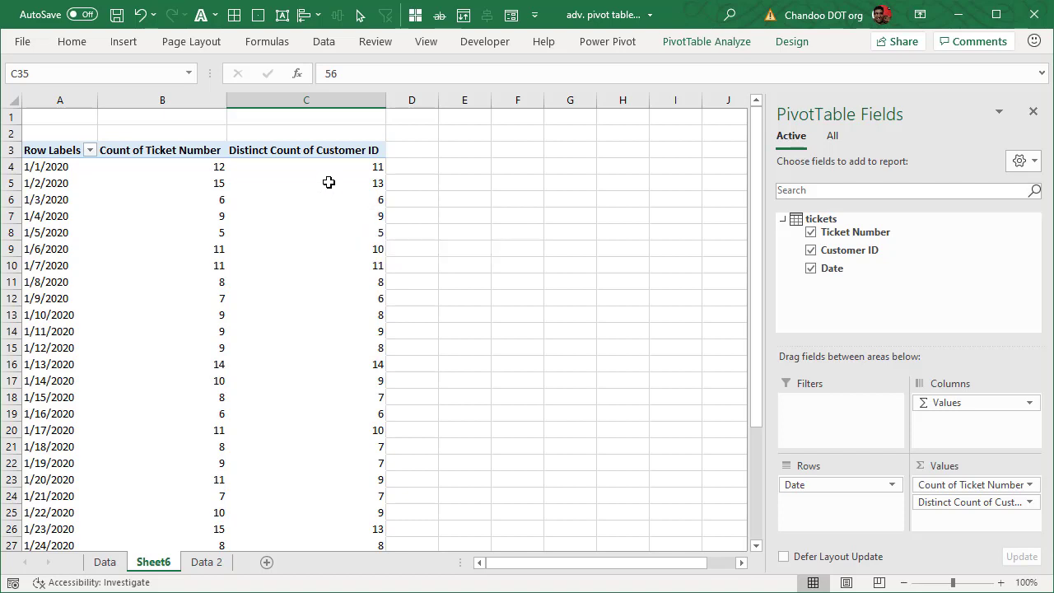
right_click(345, 169)
mouse_move(493, 321)
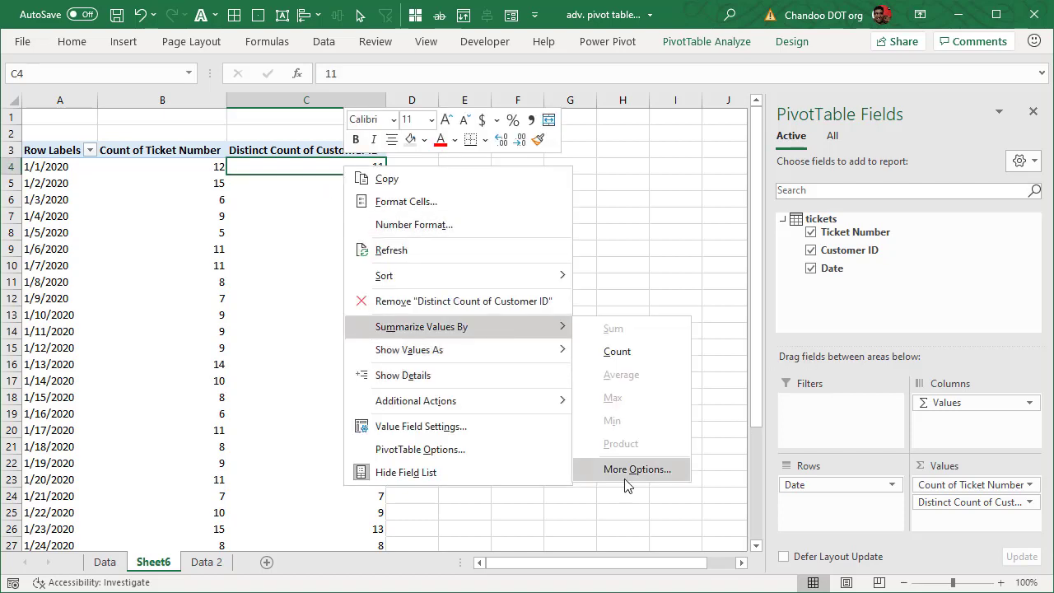
left_click(619, 469)
scroll(586, 326, "up", 2)
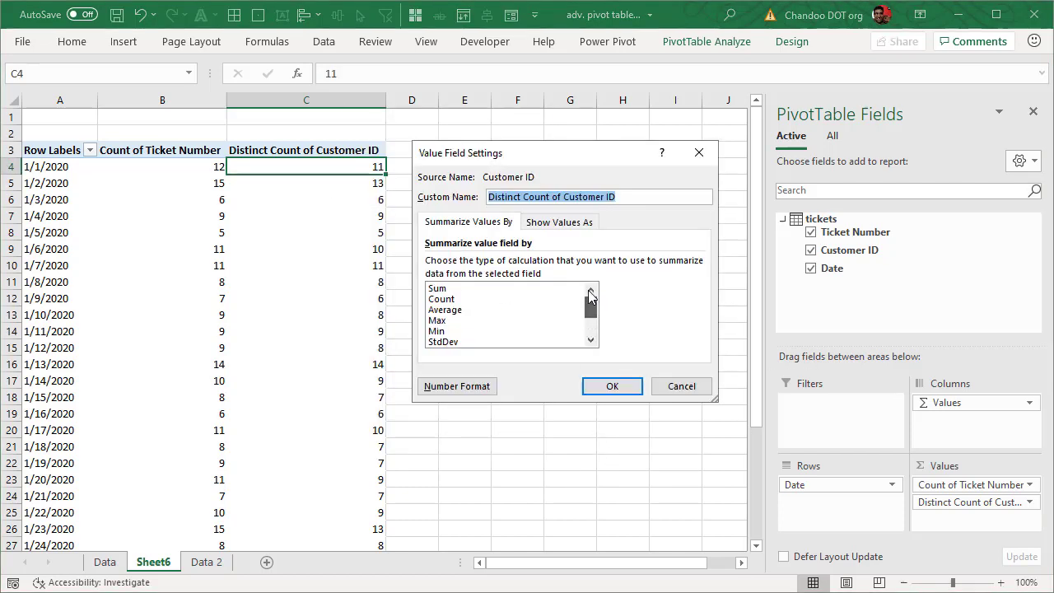
scroll(590, 329, "down", 2)
scroll(605, 301, "up", 2)
scroll(611, 329, "down", 2)
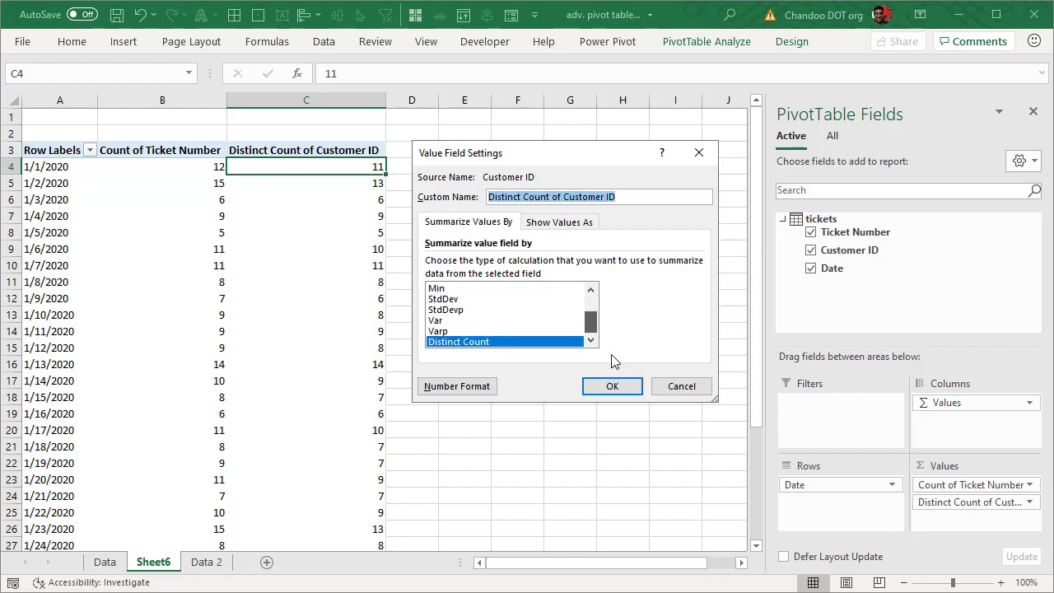
scroll(613, 310, "up", 2)
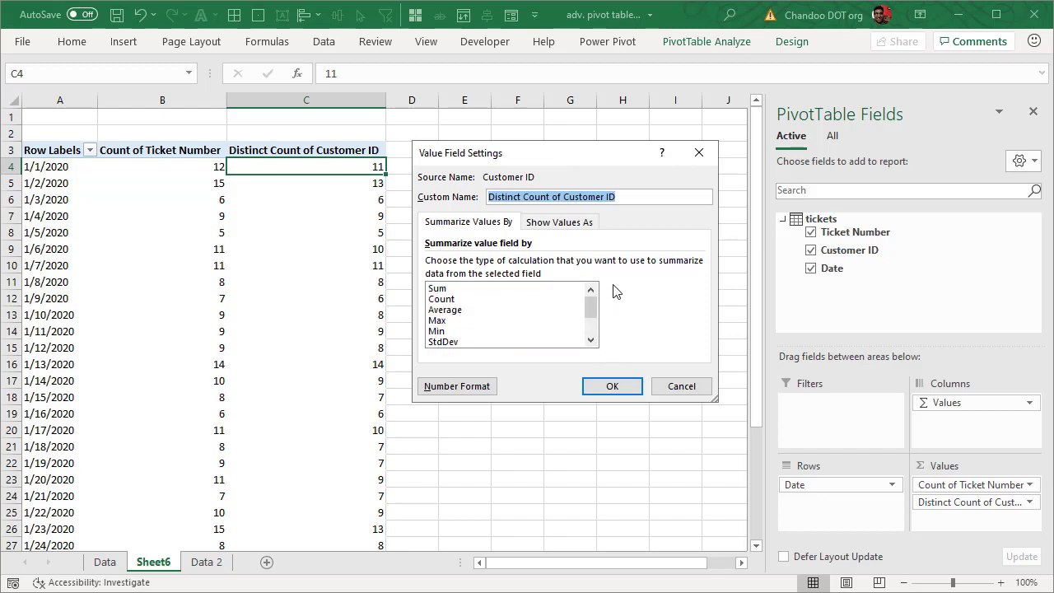
left_click(696, 389)
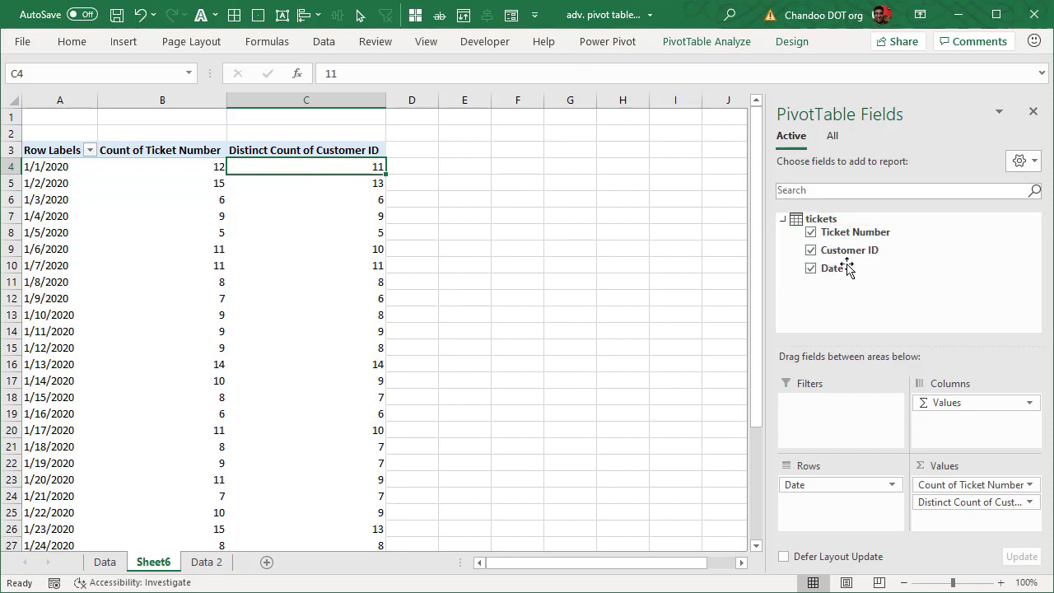
Step: Start adding a measure to the tickets table in the pivot table's field list
right_click(827, 219)
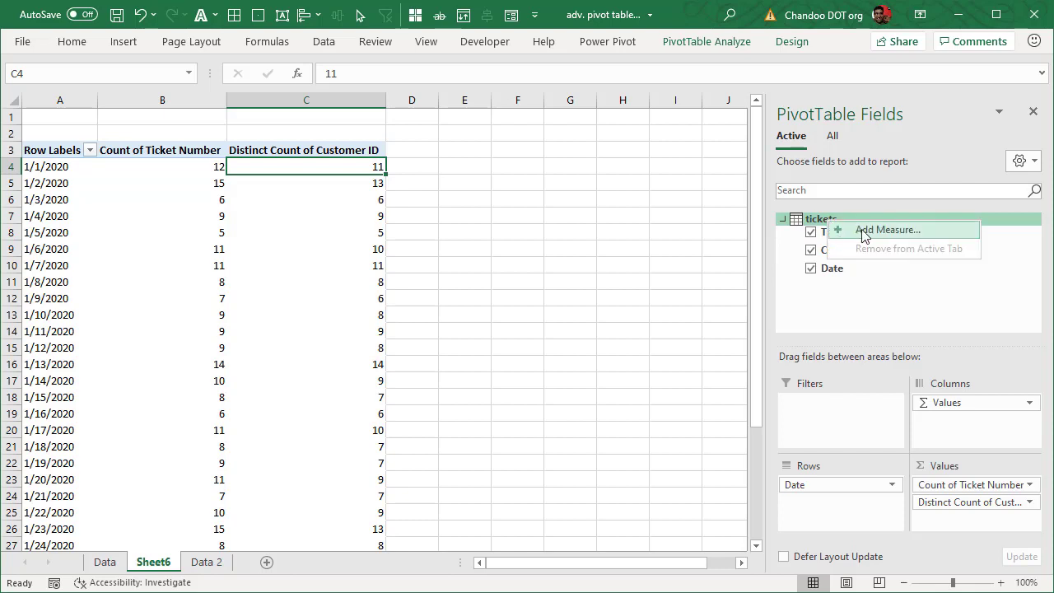